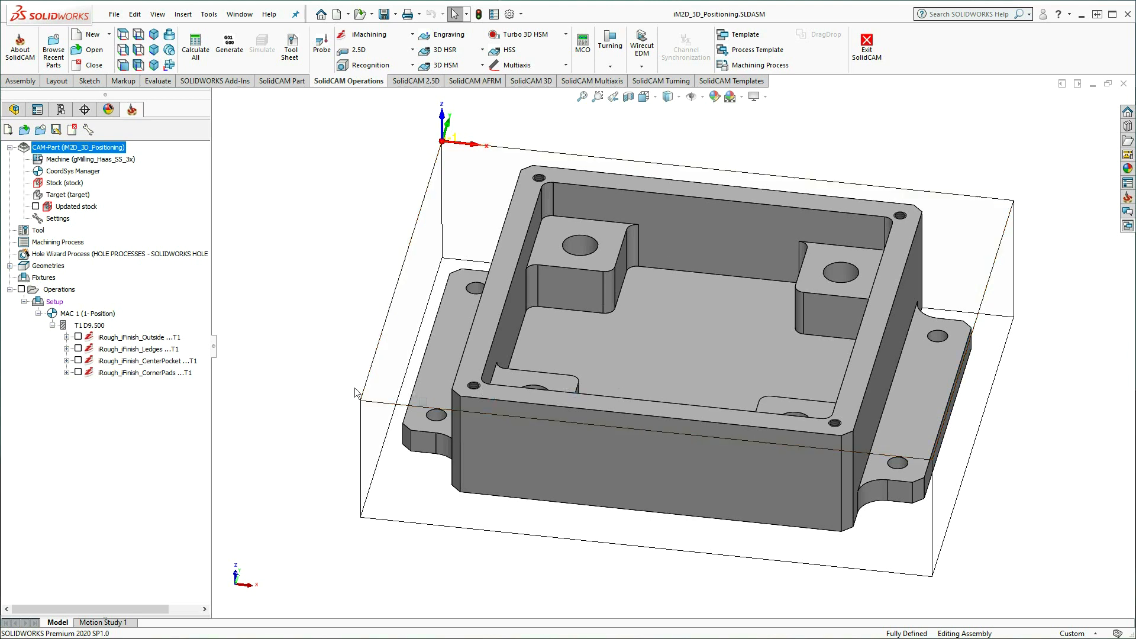
# Open the iRough_iFinish_Outside operation, review its geometry and stock definitions, and disable the geometry preview.
pyautogui.click(134, 339)
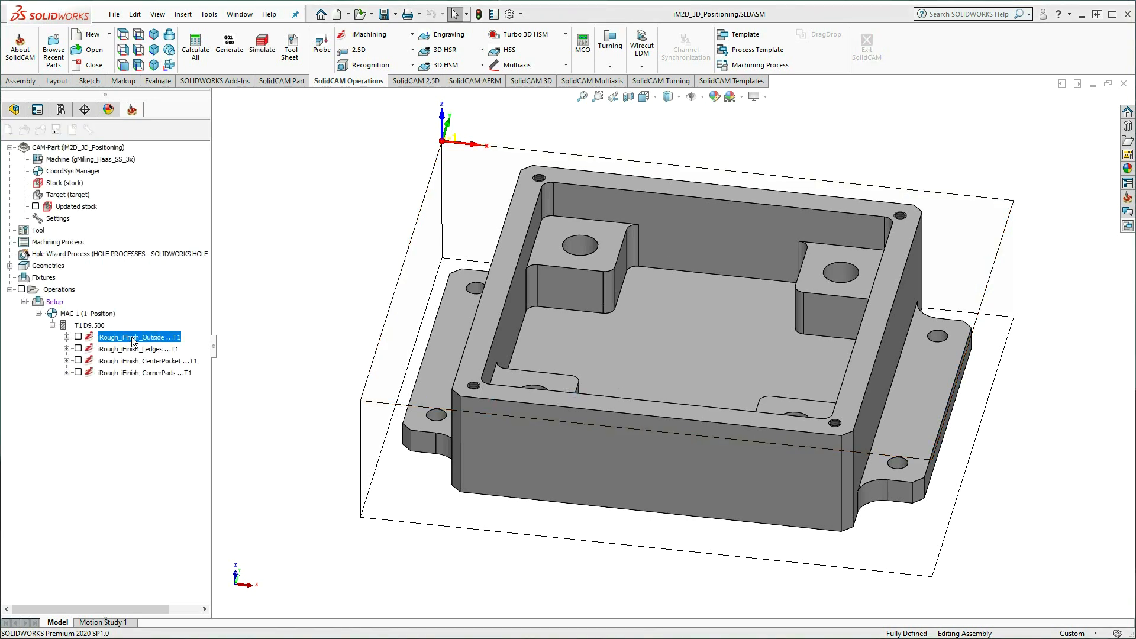
pyautogui.doubleClick(134, 340)
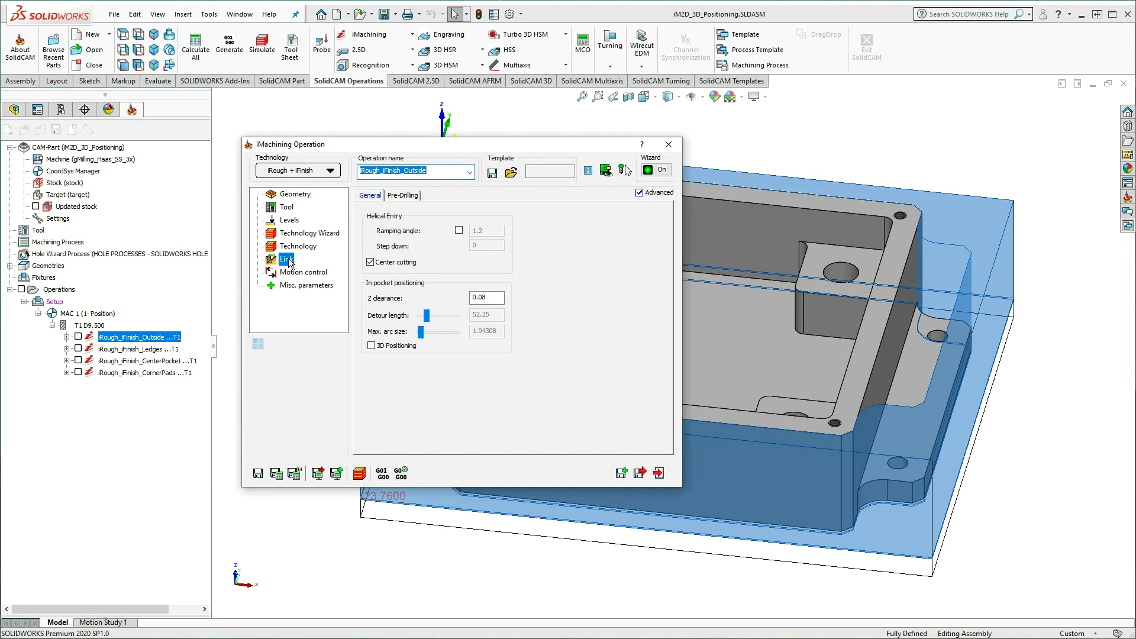
pyautogui.click(296, 197)
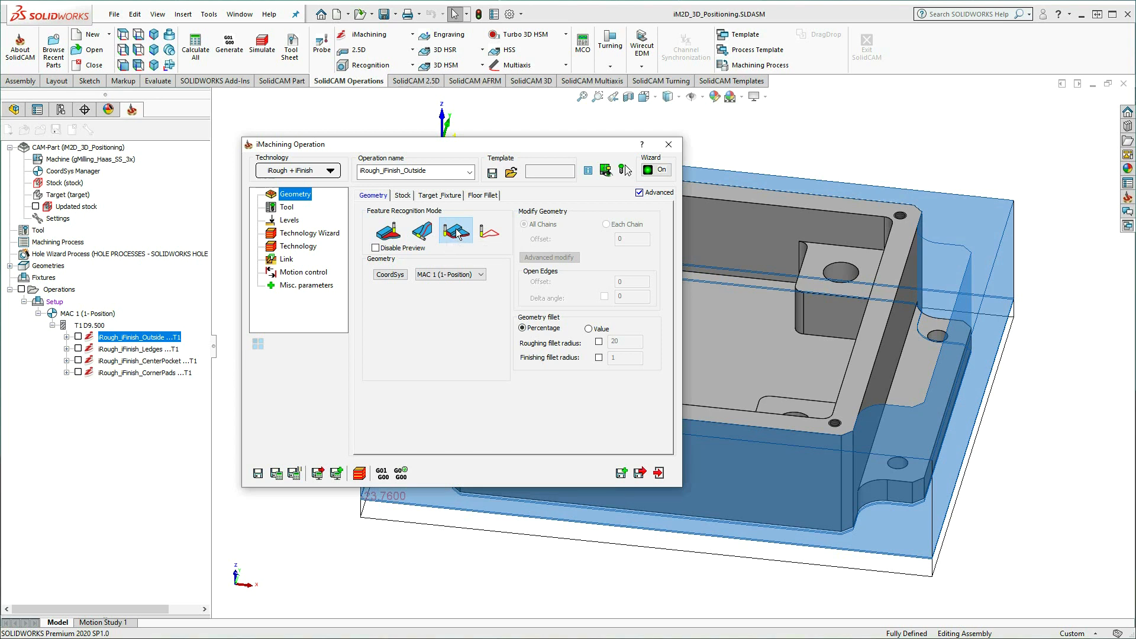
pyautogui.click(404, 197)
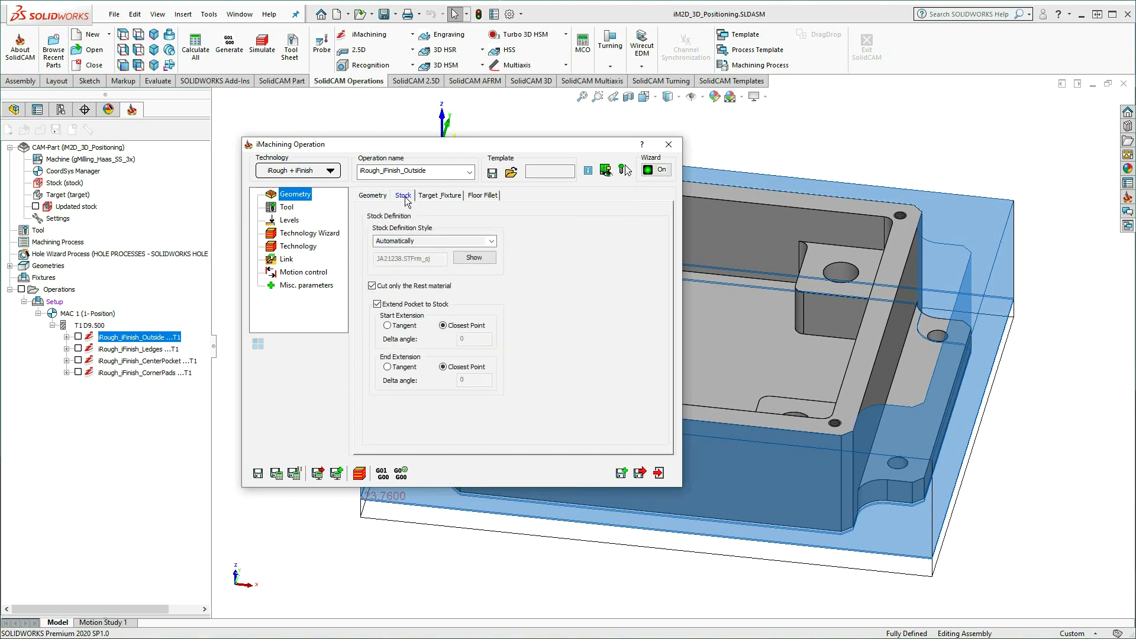
pyautogui.click(377, 195)
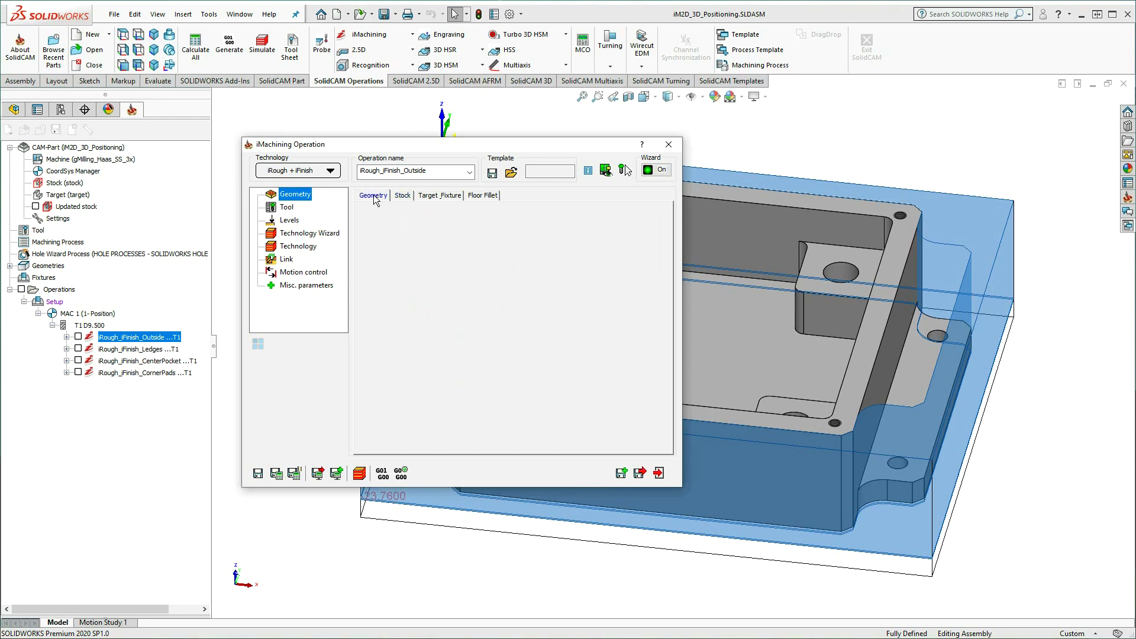
pyautogui.click(375, 248)
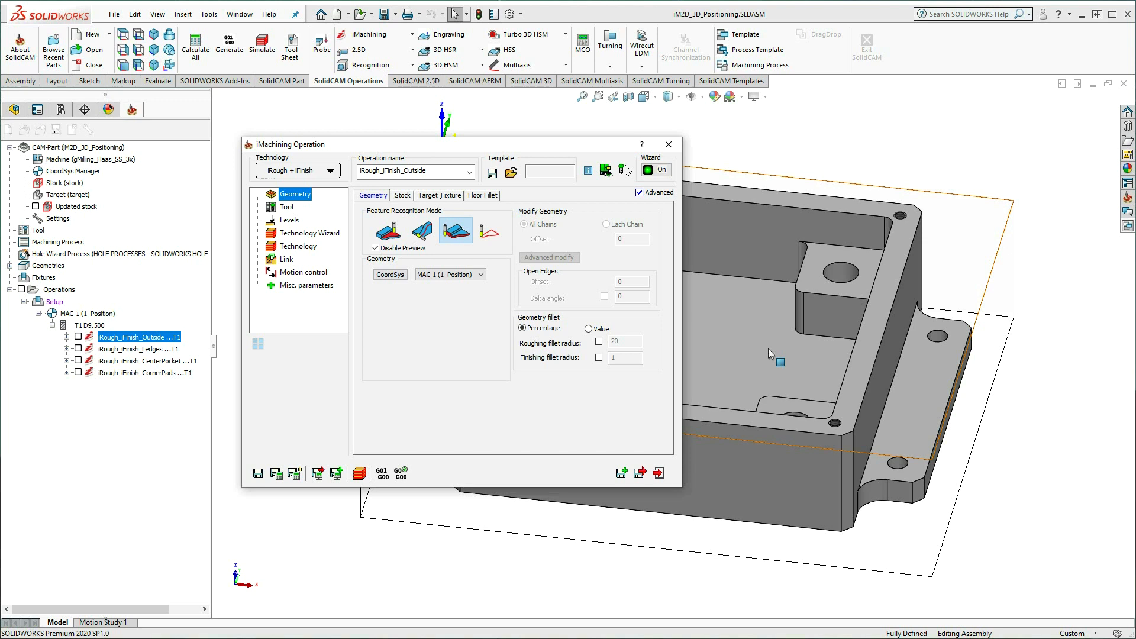
# Display the iRough_iFinish_Outside toolpath and examine its link and positioning moves around the part.
pyautogui.click(286, 261)
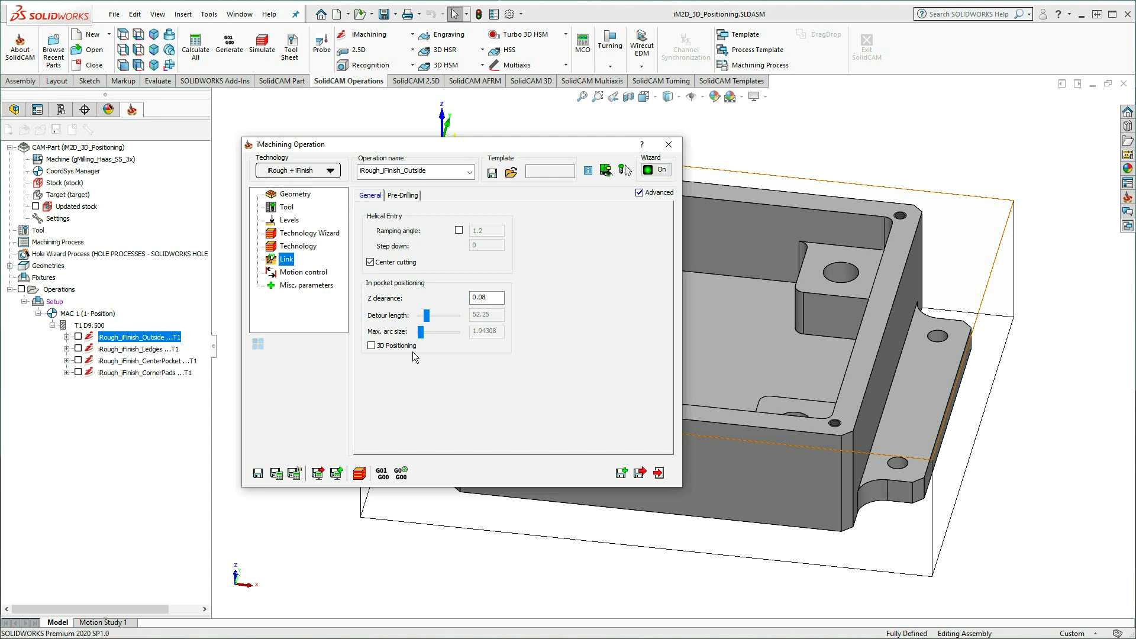
pyautogui.click(78, 336)
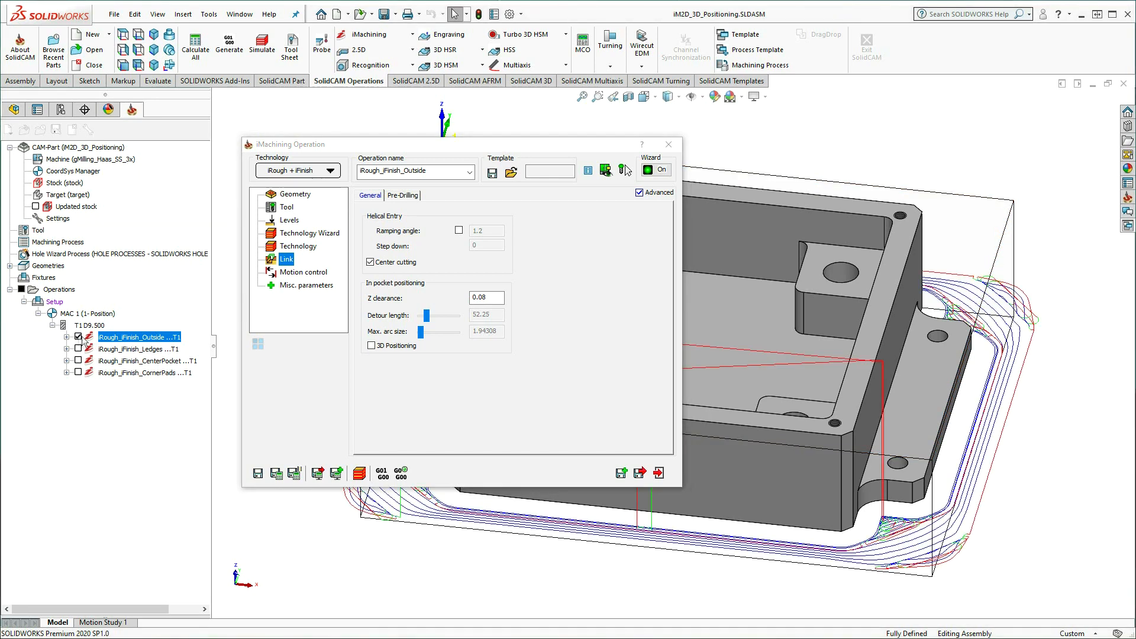
pyautogui.doubleClick(509, 144)
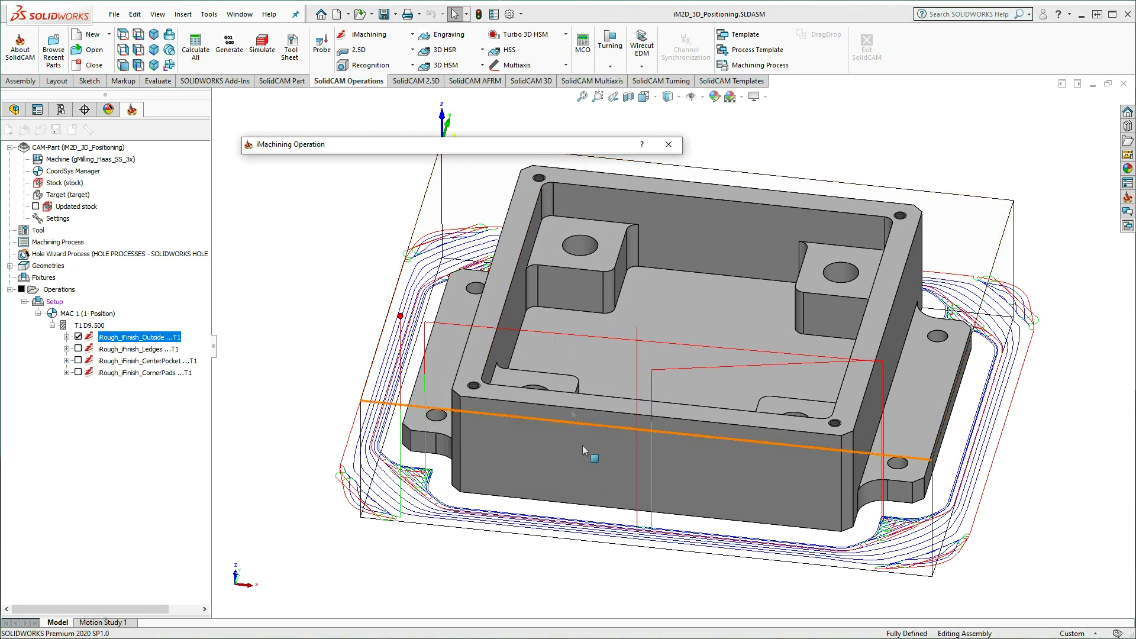
pyautogui.scroll(-2, 595, 521)
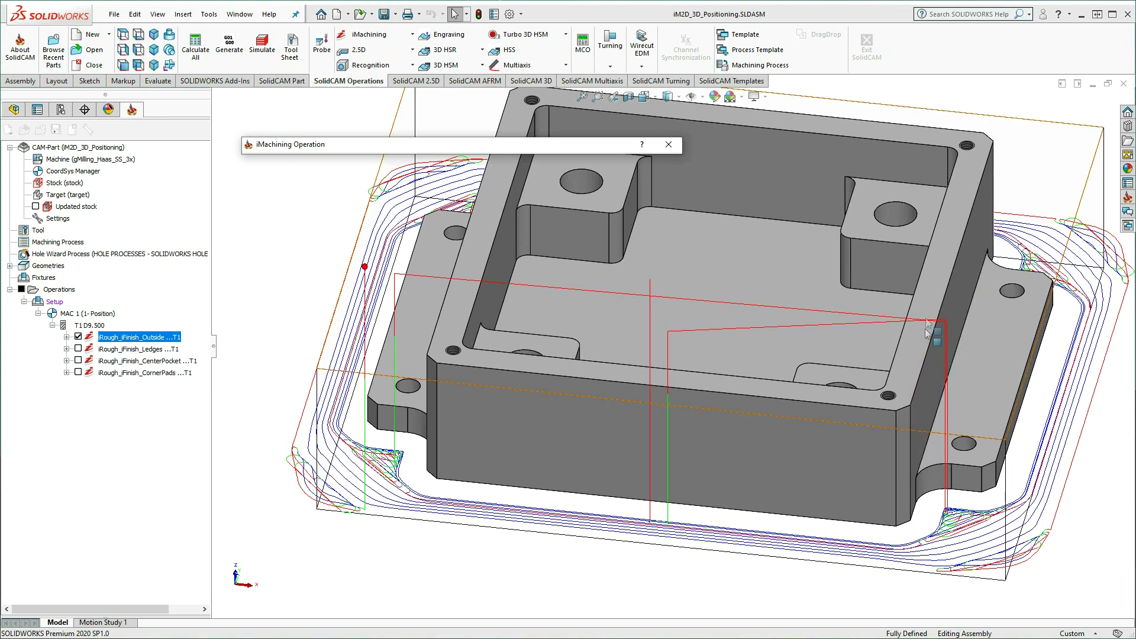
pyautogui.scroll(2, 778, 401)
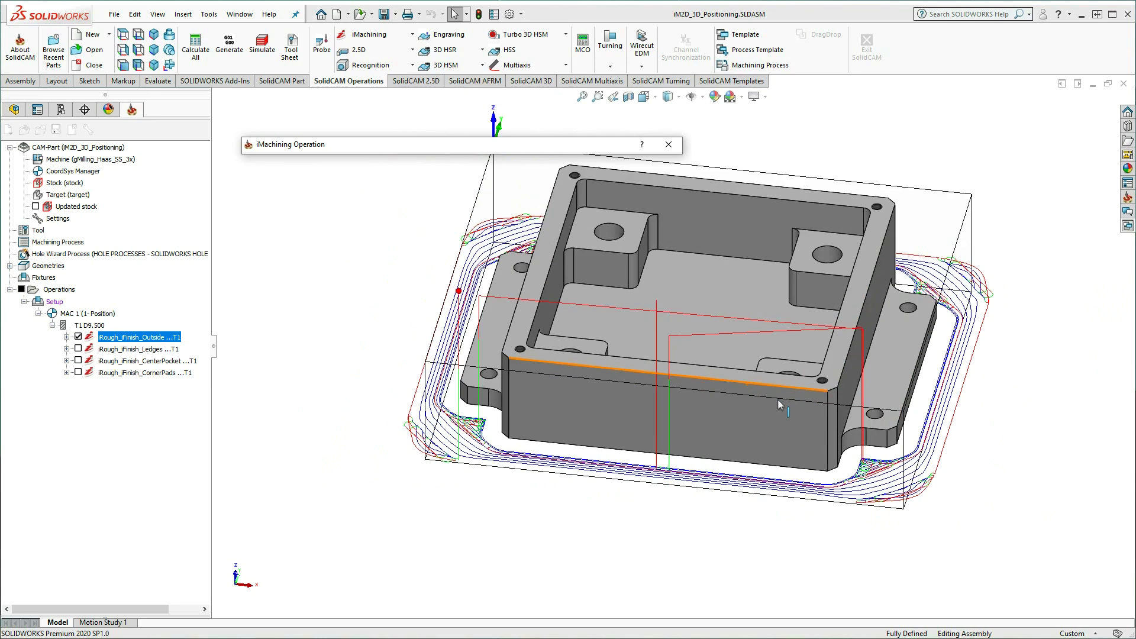
pyautogui.scroll(1, 777, 401)
pyautogui.keyDown('ctrl'); pyautogui.moveTo(625, 516); pyautogui.dragTo(839, 507, button='middle'); pyautogui.keyUp('ctrl')
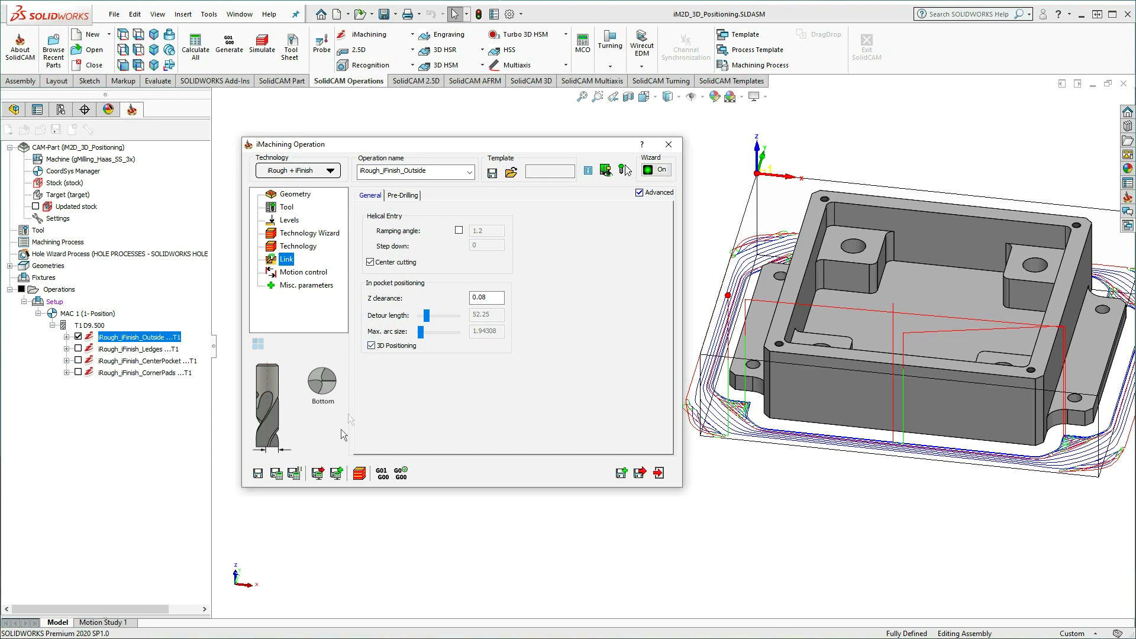
# Save and recalculate iRough_iFinish_Outside with 3D Positioning enabled, check the new positioning moves, and hide its toolpath.
pyautogui.click(295, 474)
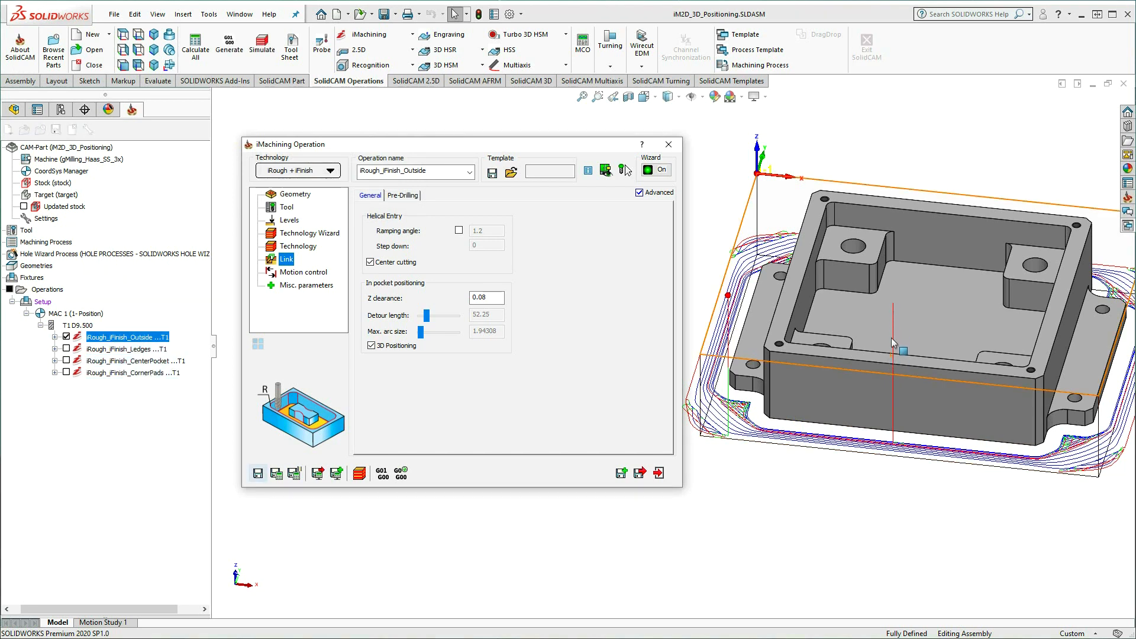
pyautogui.click(897, 478)
pyautogui.moveTo(896, 478); pyautogui.dragTo(896, 491, button='middle')
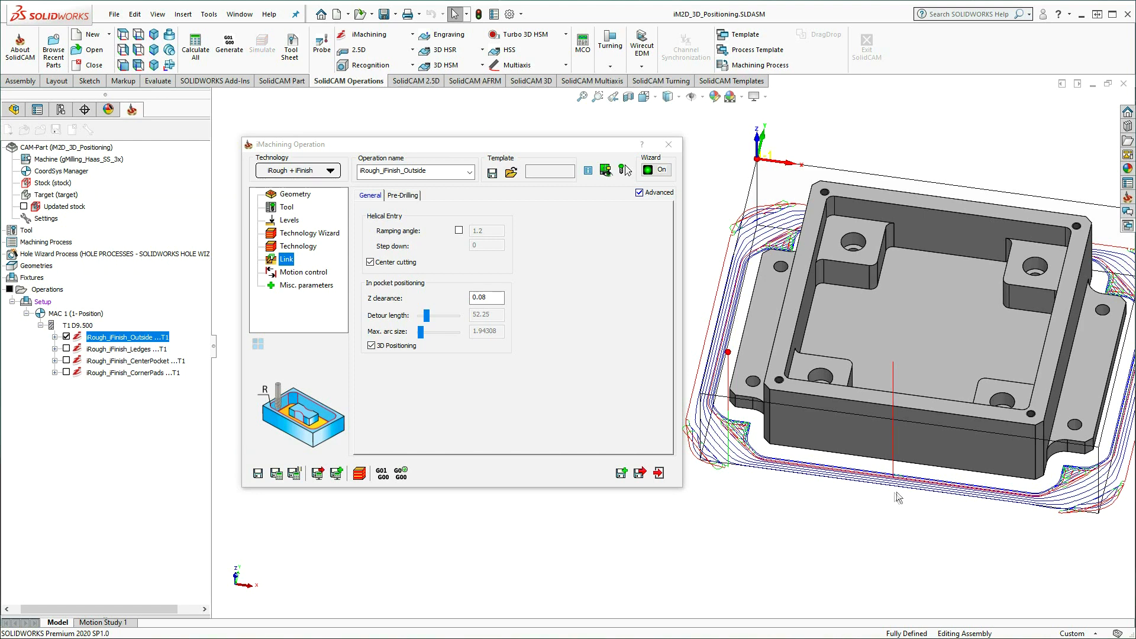
pyautogui.click(65, 337)
# Open the iRough_iFinish_Ledges operation with its geometry preview disabled and its current toolpath displayed.
pyautogui.click(115, 349)
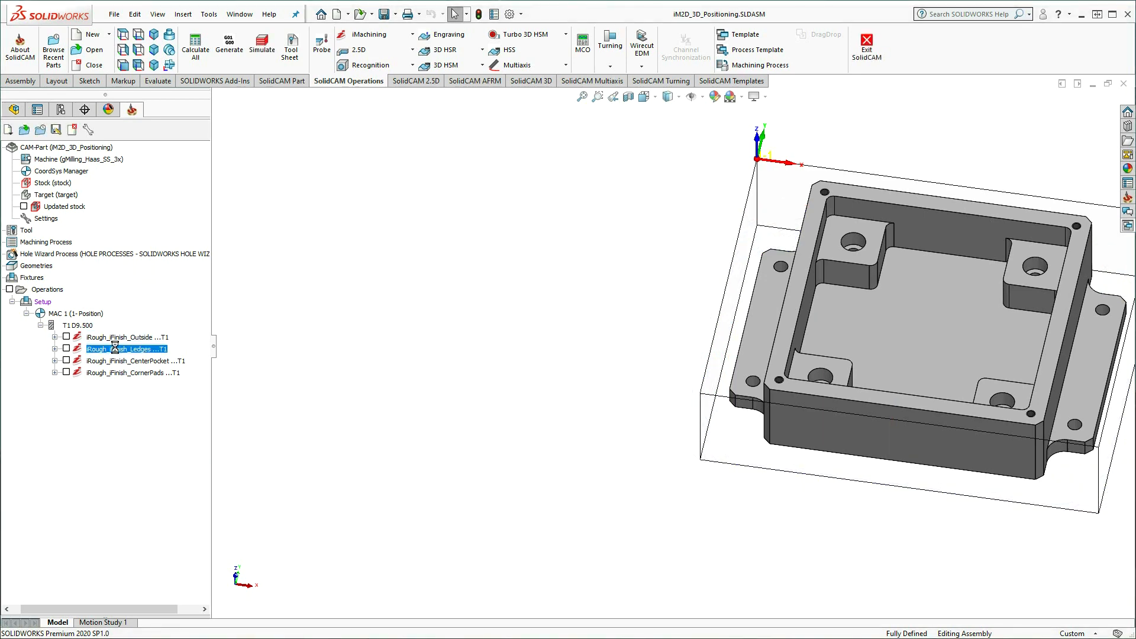
pyautogui.doubleClick(115, 349)
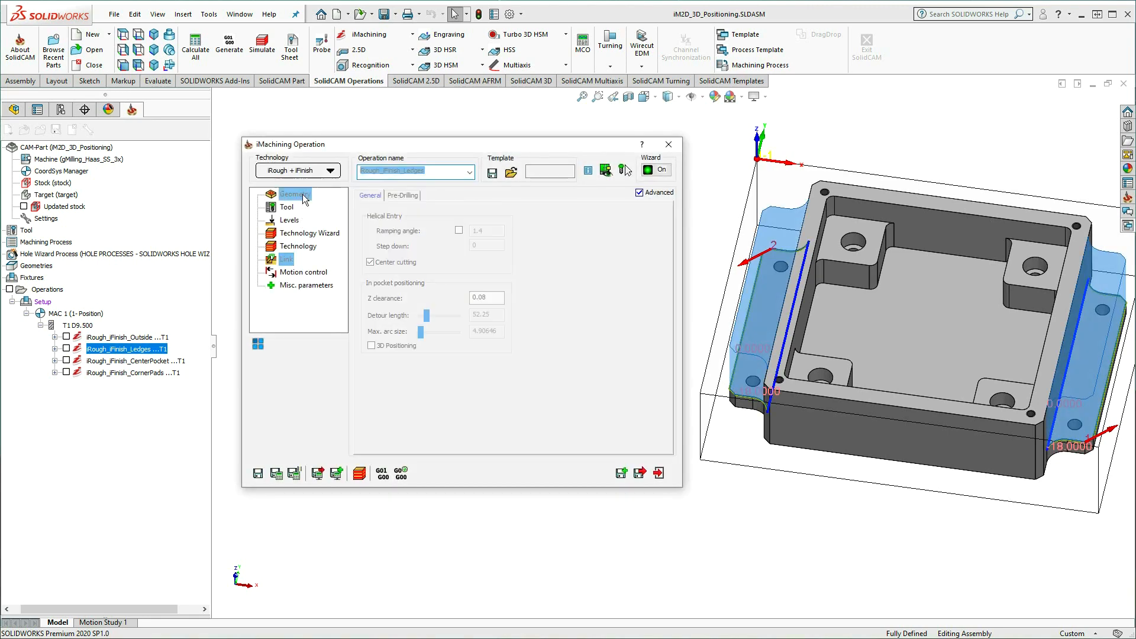
pyautogui.click(376, 249)
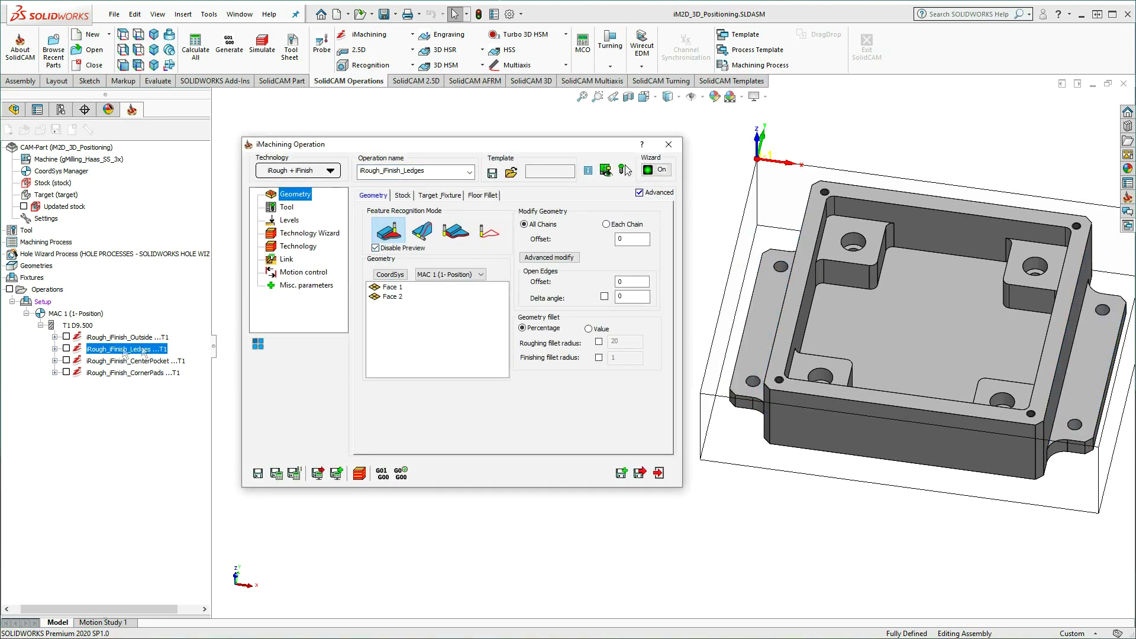
pyautogui.click(66, 348)
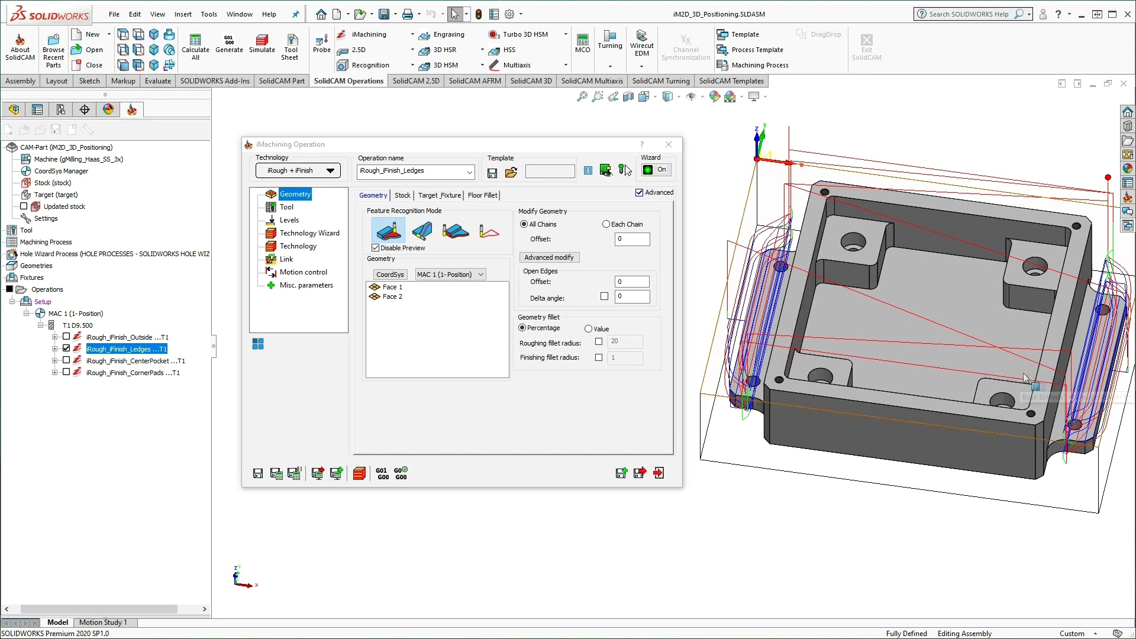
# Enable 3D Positioning in the link settings of iRough_iFinish_Ledges, save and recalculate it, and hide its toolpath.
pyautogui.click(289, 261)
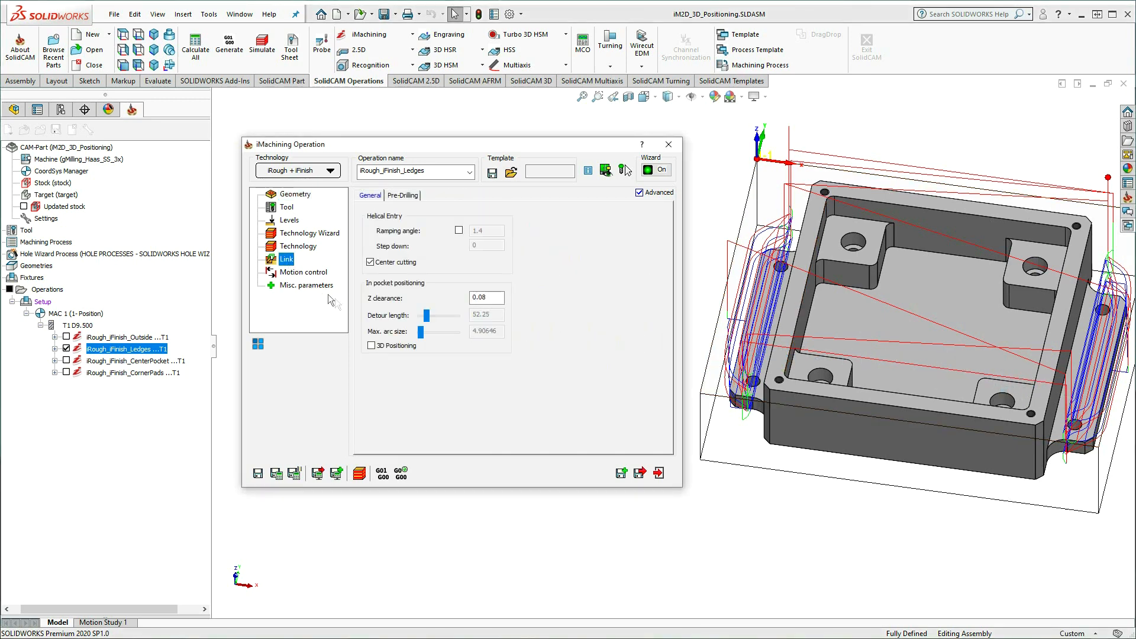
pyautogui.click(373, 346)
pyautogui.click(295, 474)
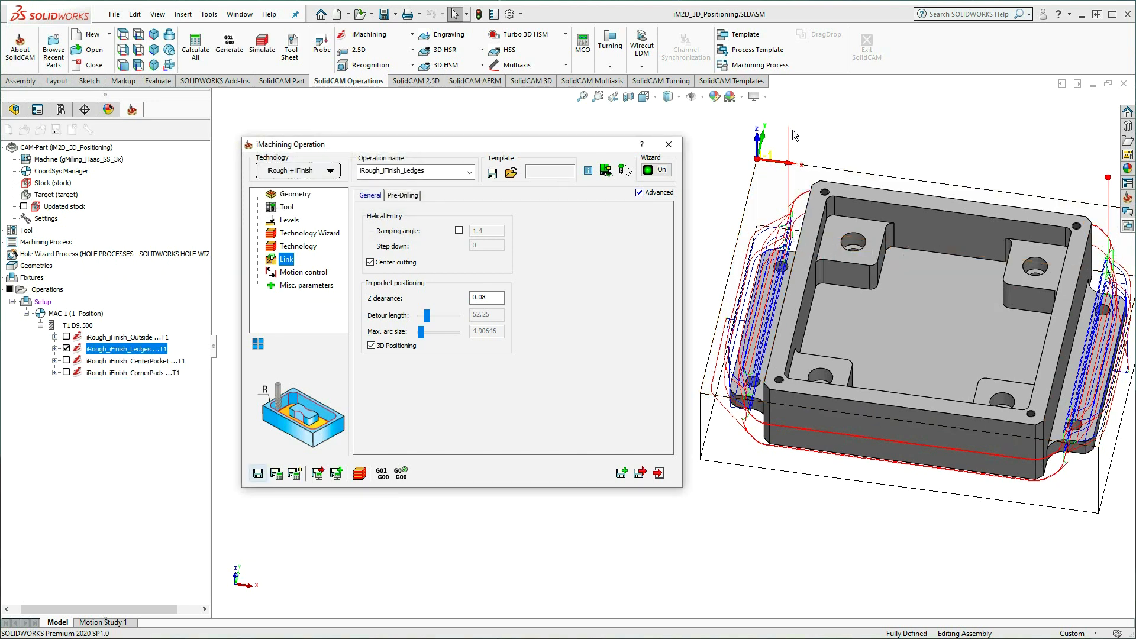
pyautogui.click(66, 348)
# Open the iRough_iFinish_CenterPocket operation with its geometry preview disabled and its current toolpath displayed.
pyautogui.doubleClick(119, 362)
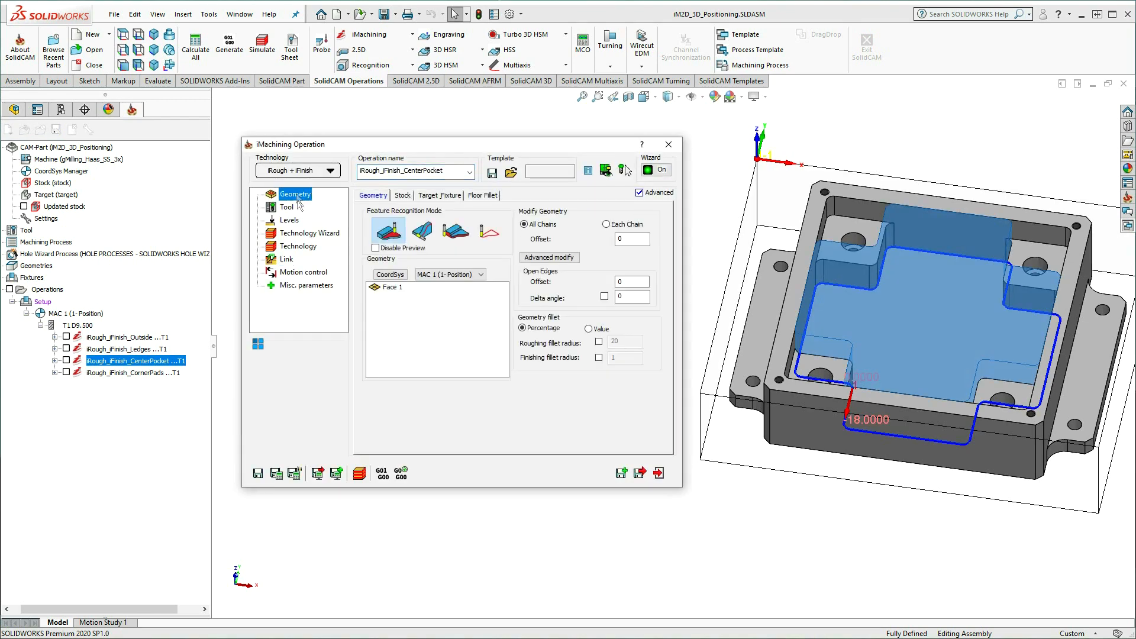
pyautogui.click(376, 248)
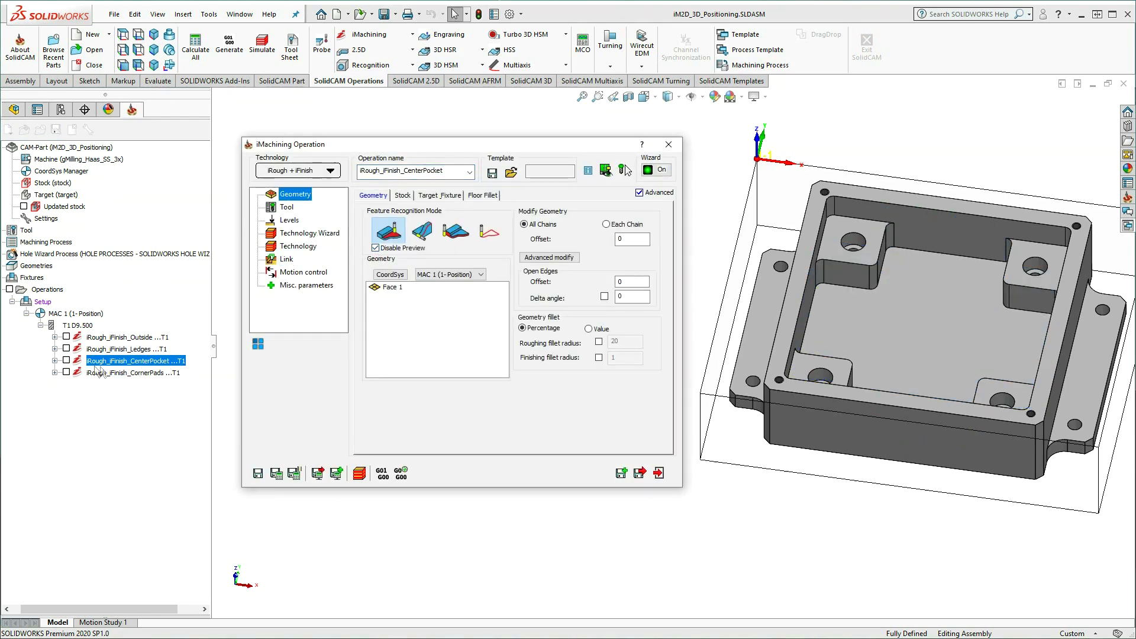
pyautogui.click(66, 361)
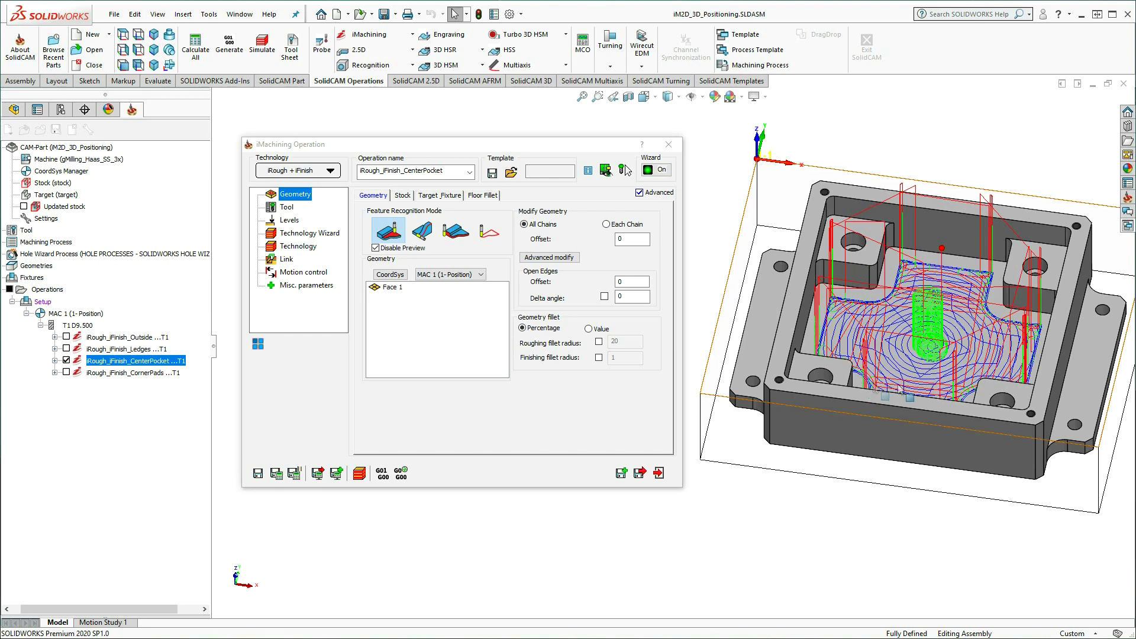
# Enable 3D Positioning in the link settings of iRough_iFinish_CenterPocket, save and recalculate it, and hide its toolpath.
pyautogui.click(287, 259)
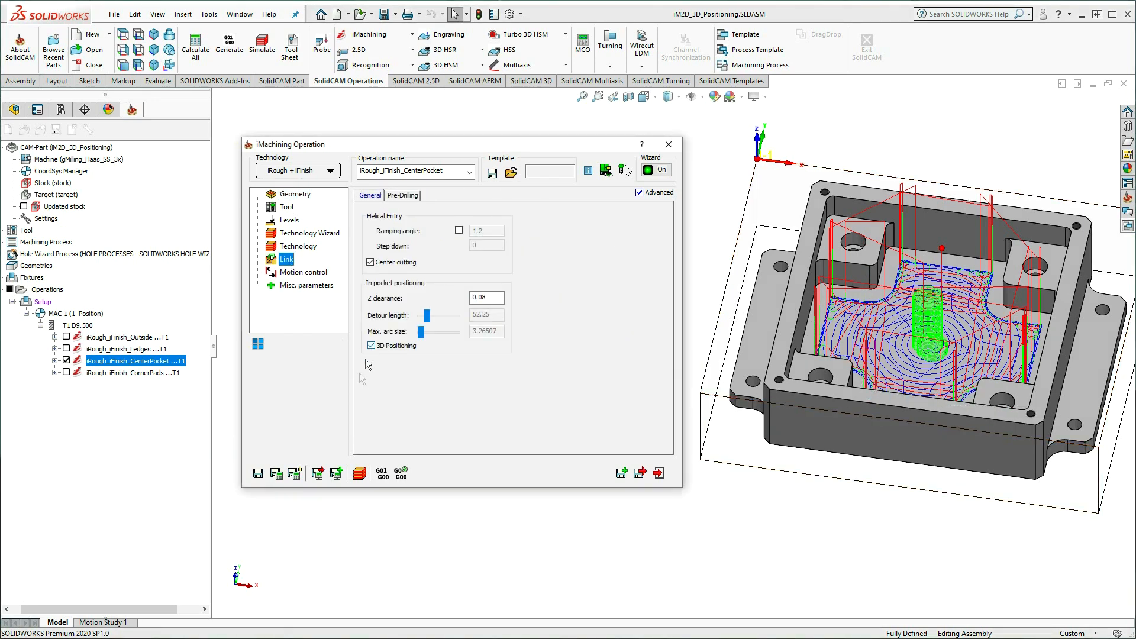
pyautogui.click(294, 474)
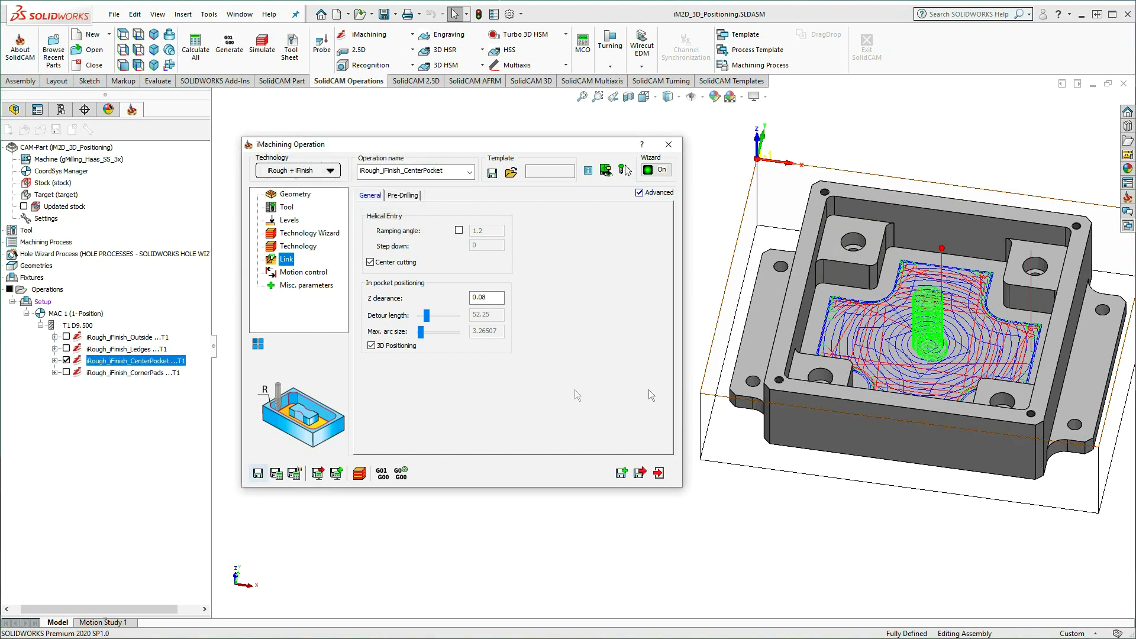
pyautogui.click(67, 361)
# Open the iRough_iFinish_CornerPads operation with its geometry preview disabled and its current toolpath displayed.
pyautogui.click(125, 372)
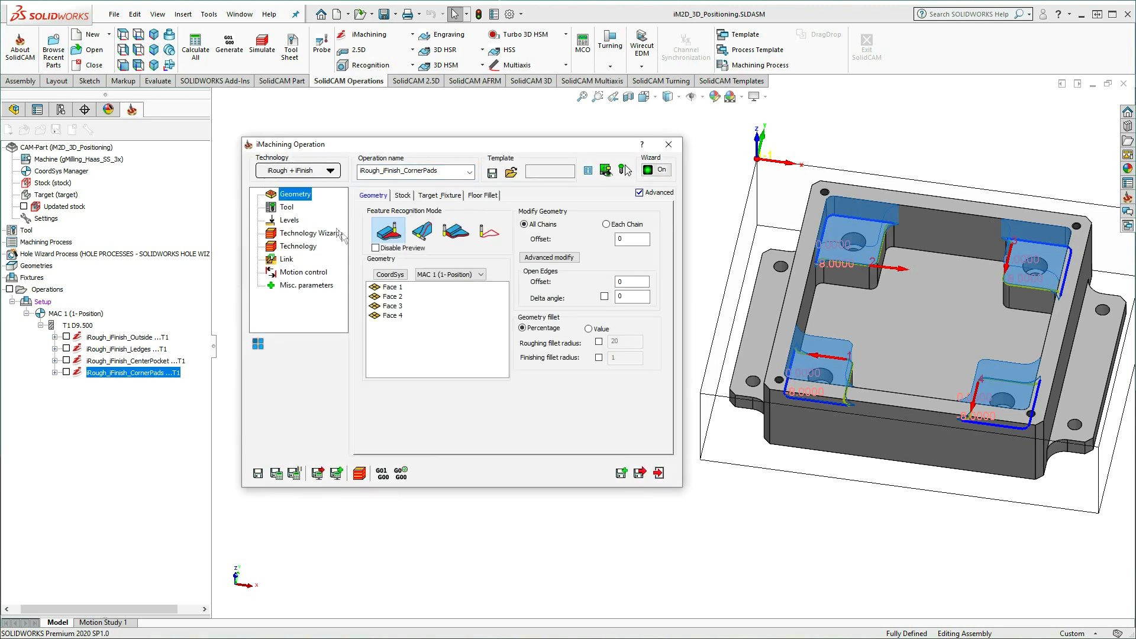
pyautogui.click(375, 248)
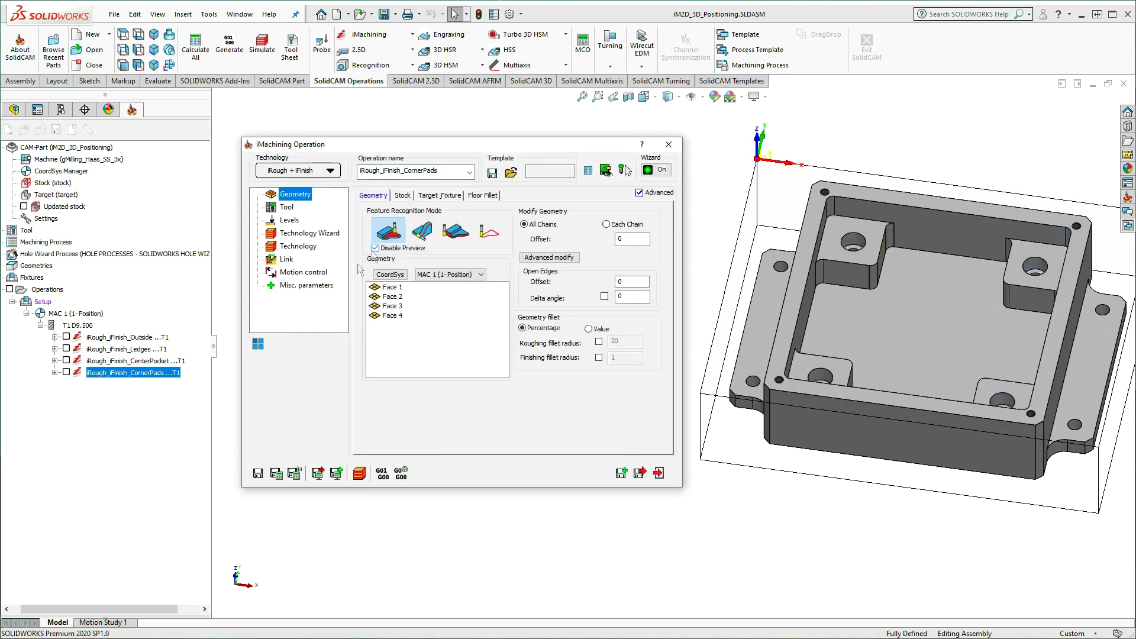
pyautogui.click(66, 373)
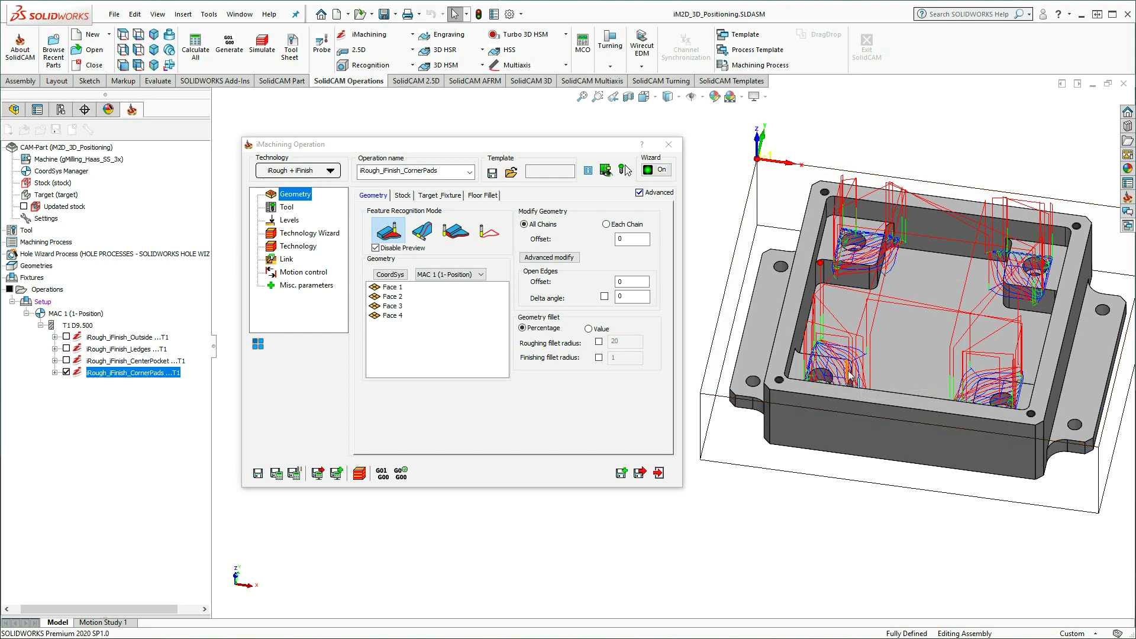
# Enable 3D Positioning in the link settings of iRough_iFinish_CornerPads, and save and recalculate the operation.
pyautogui.click(286, 259)
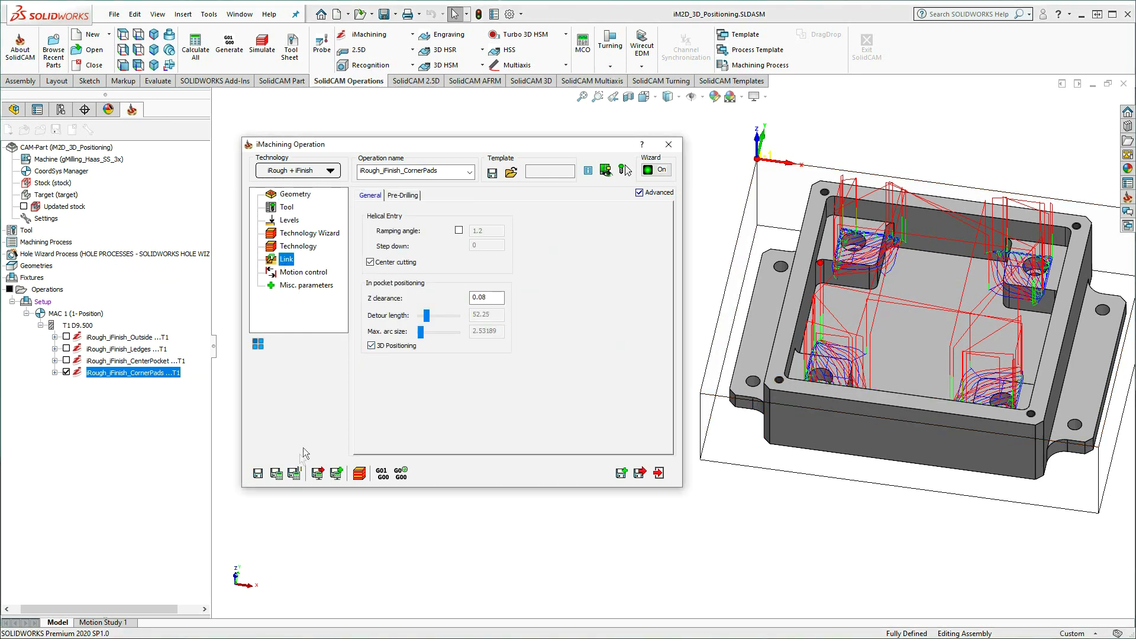
pyautogui.click(295, 473)
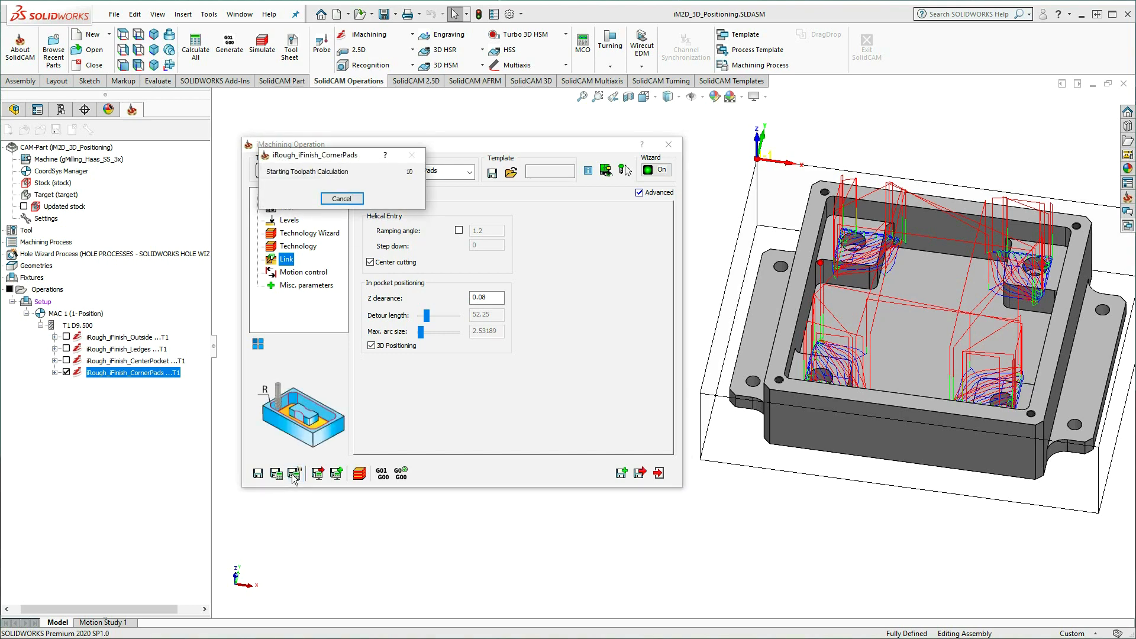